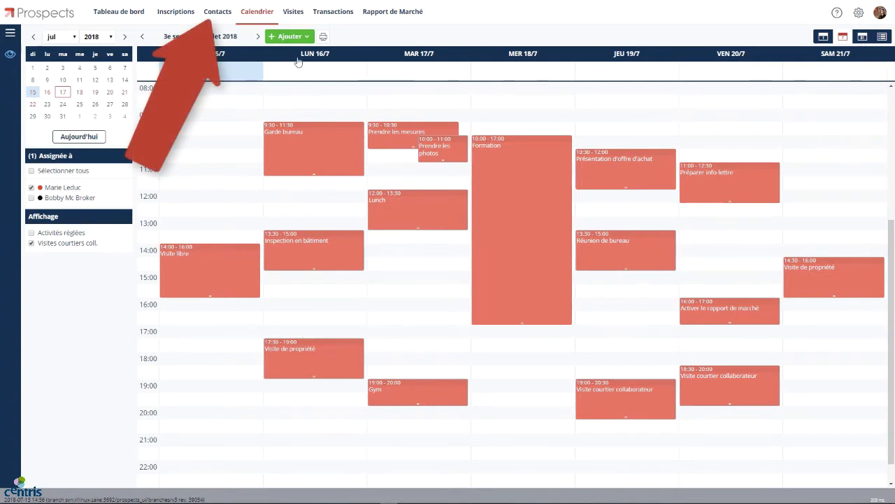
# Show the Contacts list with its 70 contacts
pyautogui.click(218, 12)
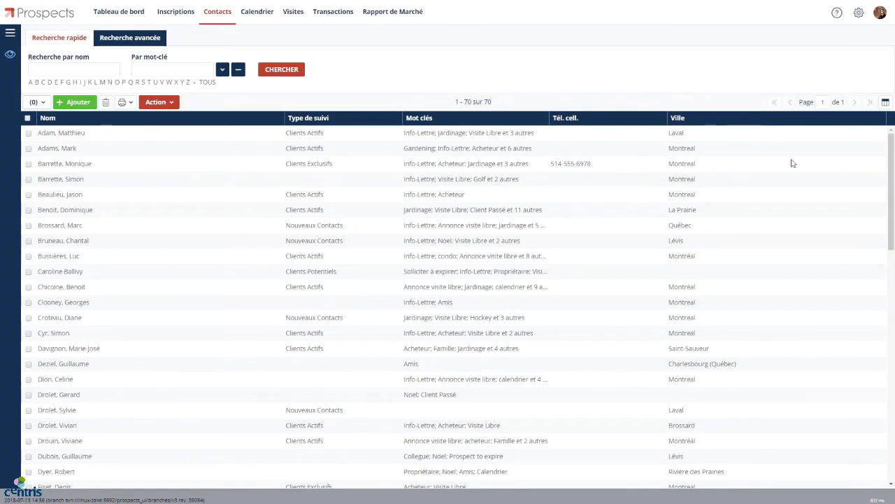
# Start a new contact and enter the contact's last and first names
pyautogui.click(77, 104)
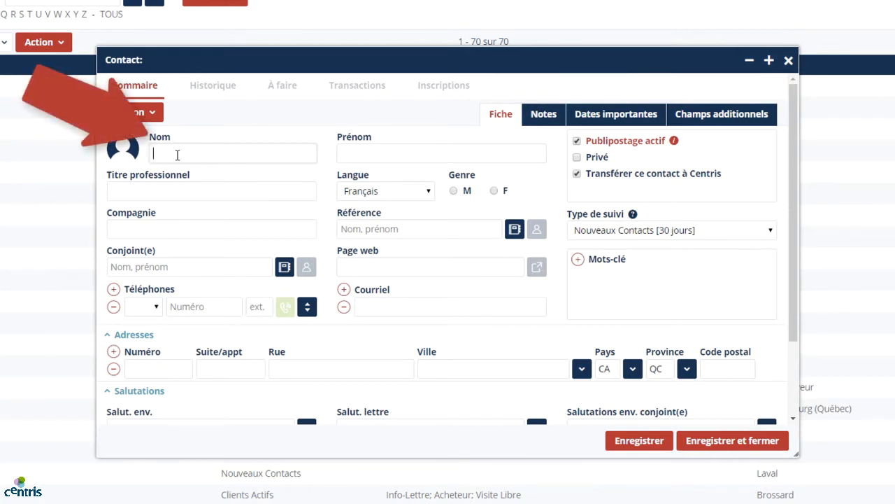
pyautogui.press('Tab')
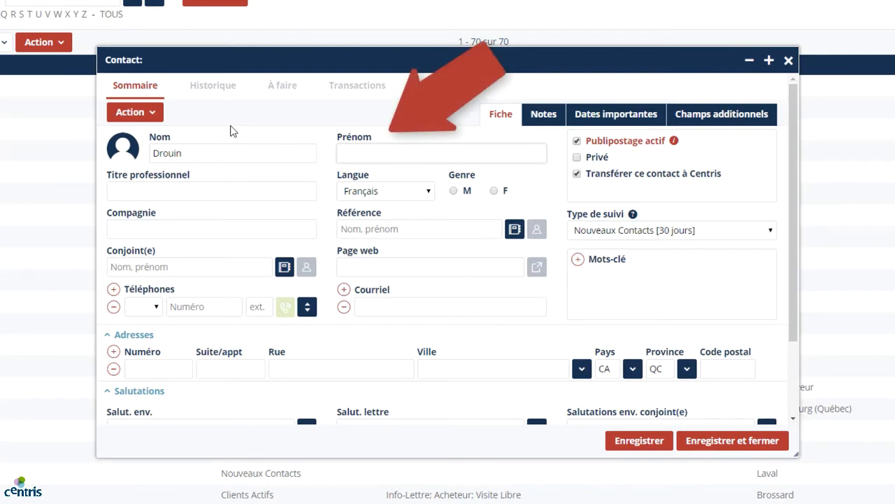
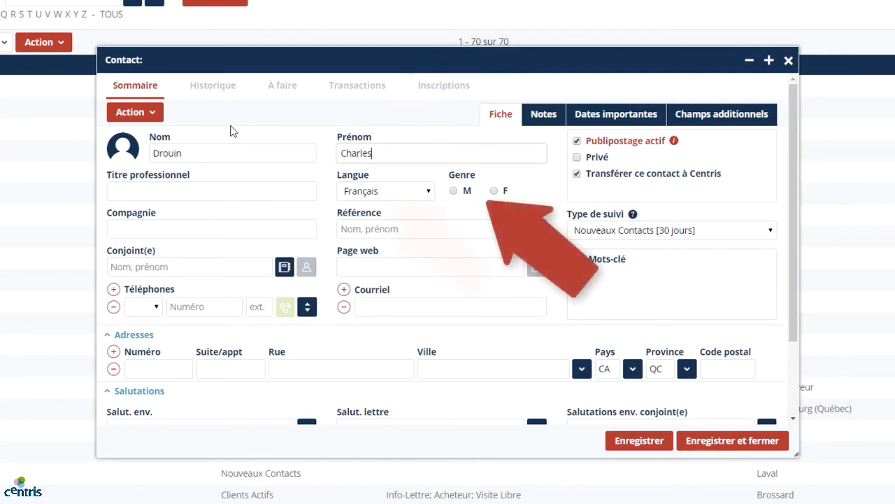
# Set gender M, language Français and follow-up type Clients Exclusifs [2 jours]
pyautogui.click(454, 190)
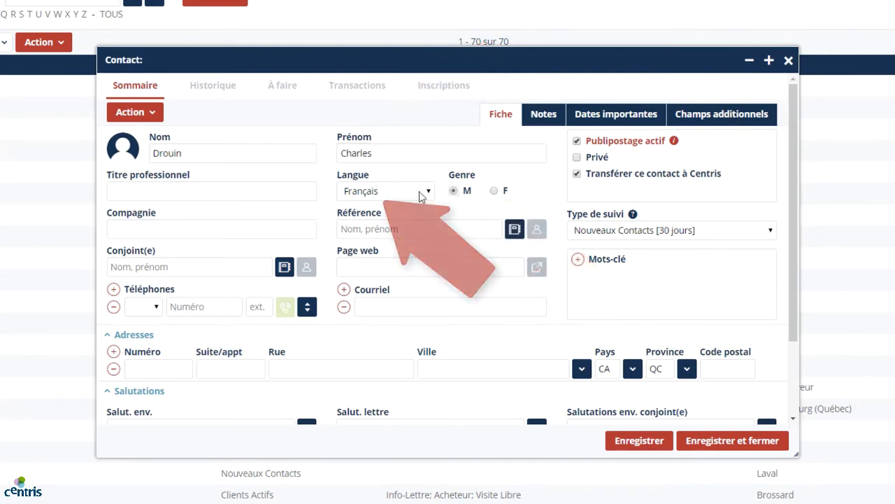
pyautogui.click(422, 192)
pyautogui.click(400, 208)
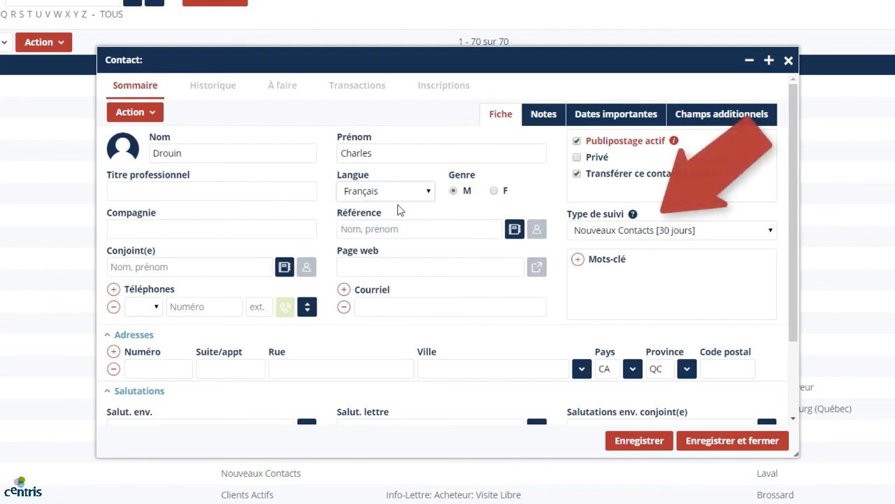
pyautogui.click(772, 232)
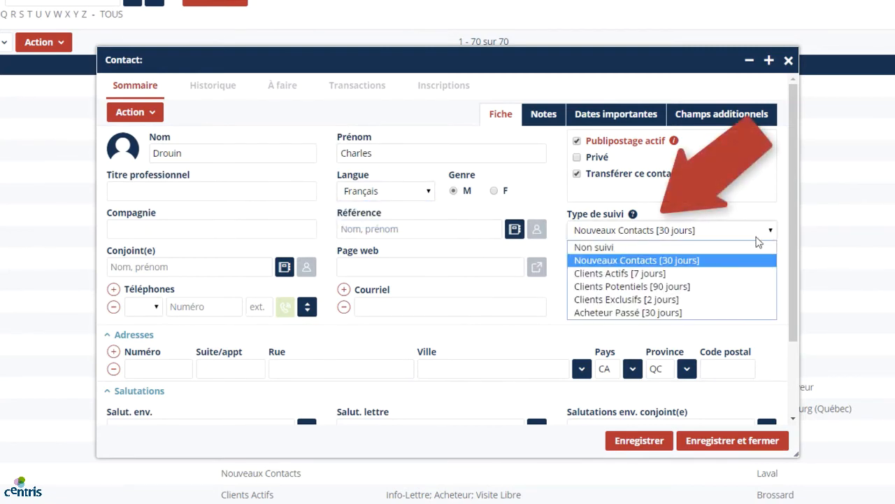
pyautogui.click(674, 301)
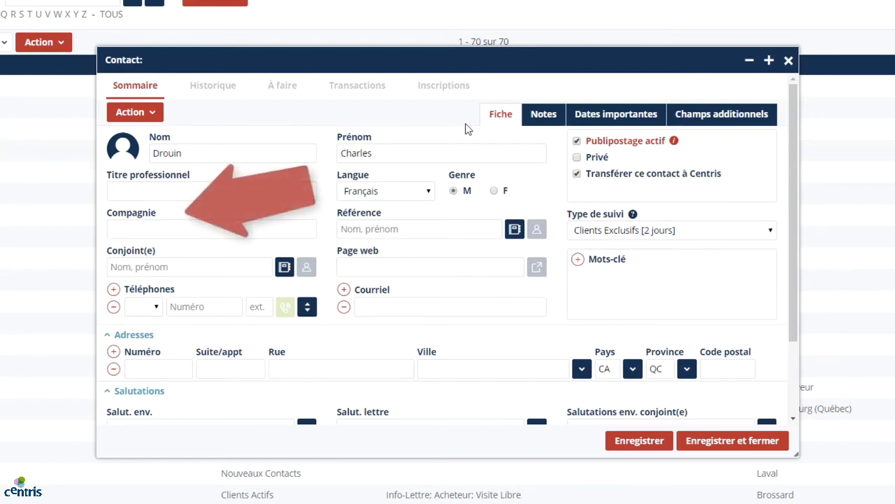
# Enter job title PDG and company Prospects on the contact form
pyautogui.click(242, 186)
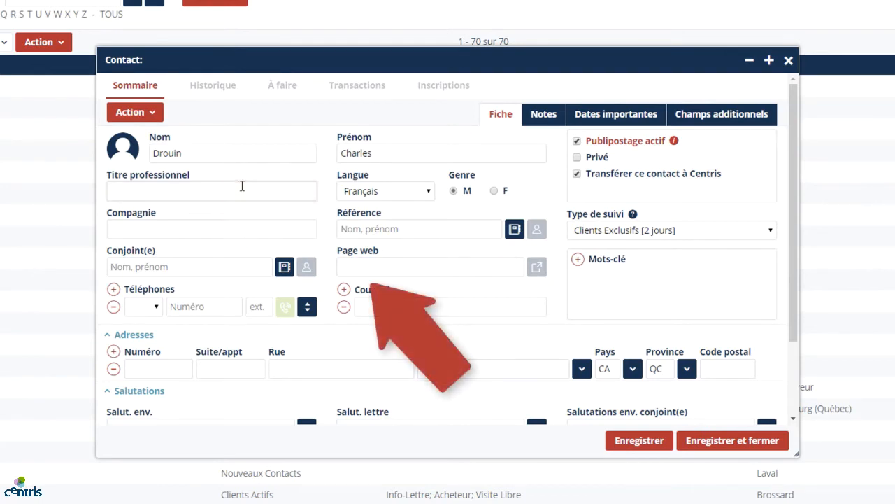
pyautogui.write('PDG')
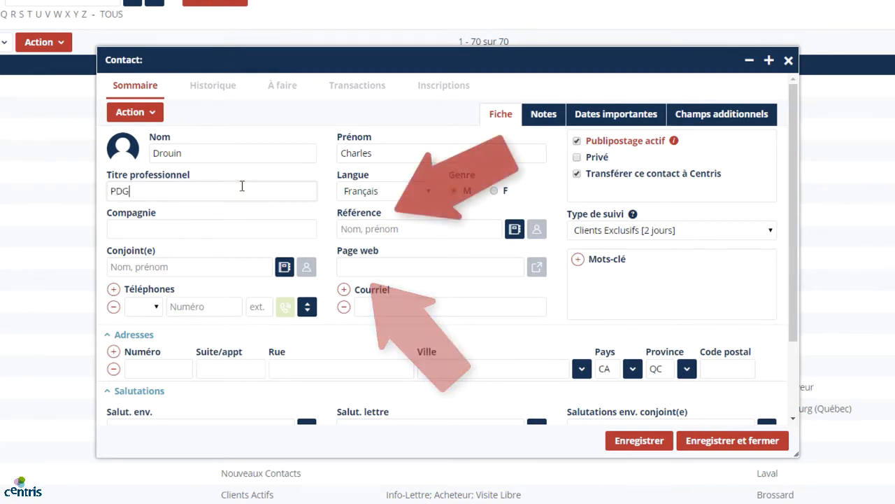
pyautogui.click(233, 228)
pyautogui.write('Prospects')
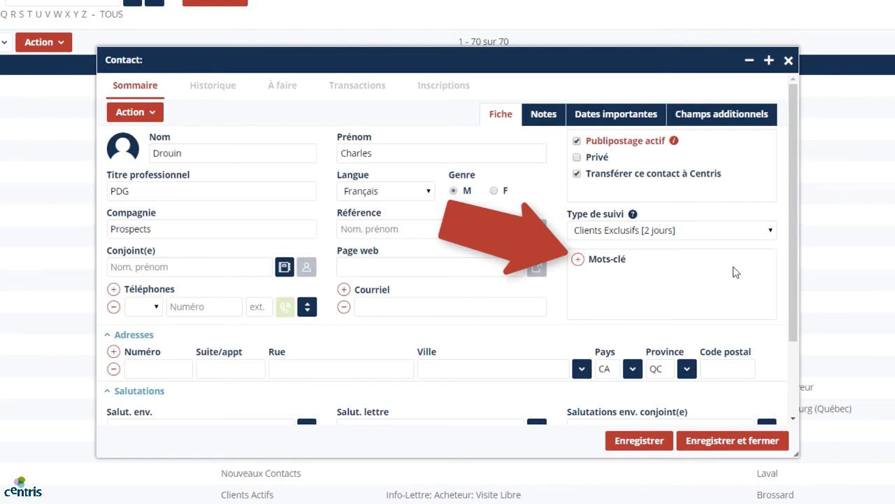
# Tag the contact with the keyword Noël
pyautogui.click(578, 260)
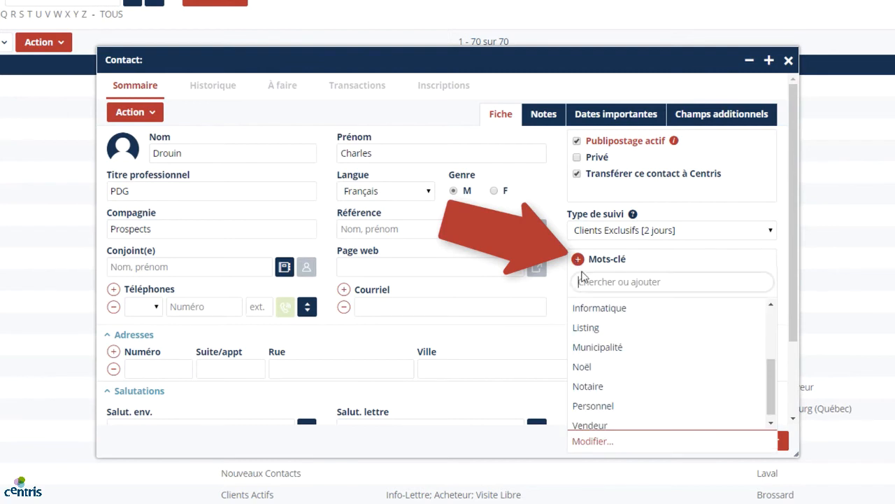
pyautogui.click(625, 371)
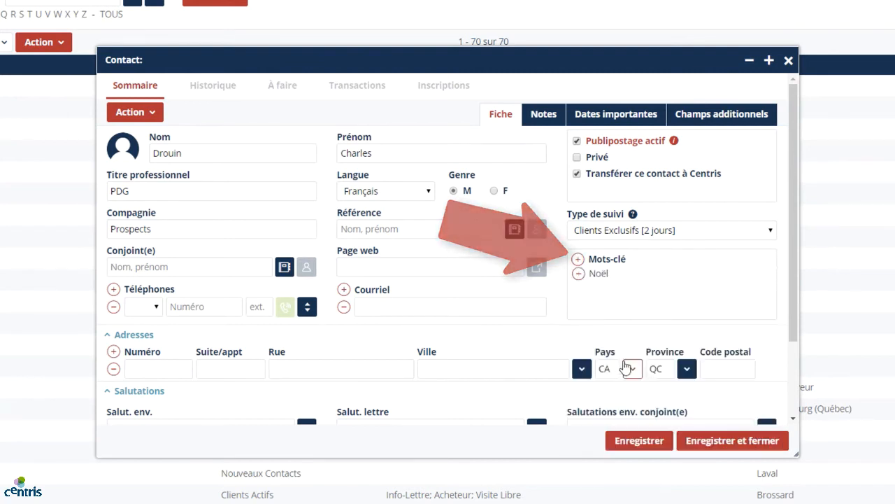
pyautogui.click(580, 262)
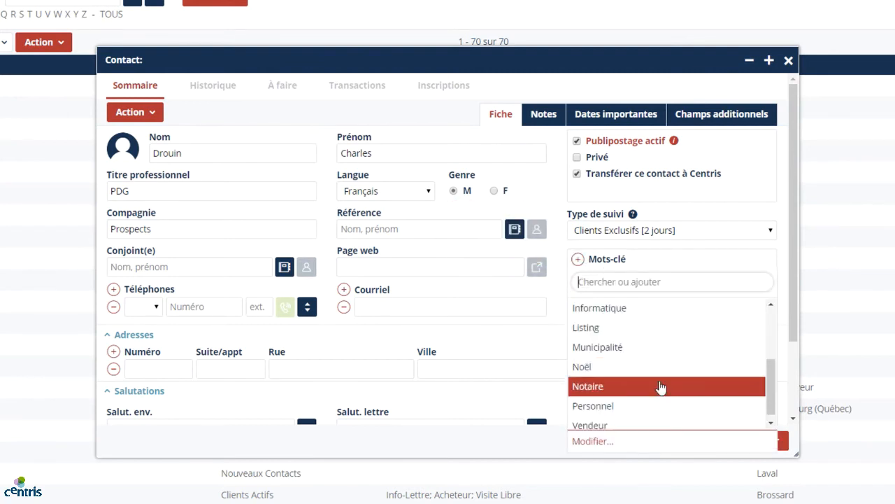
pyautogui.scroll(1, 682, 360)
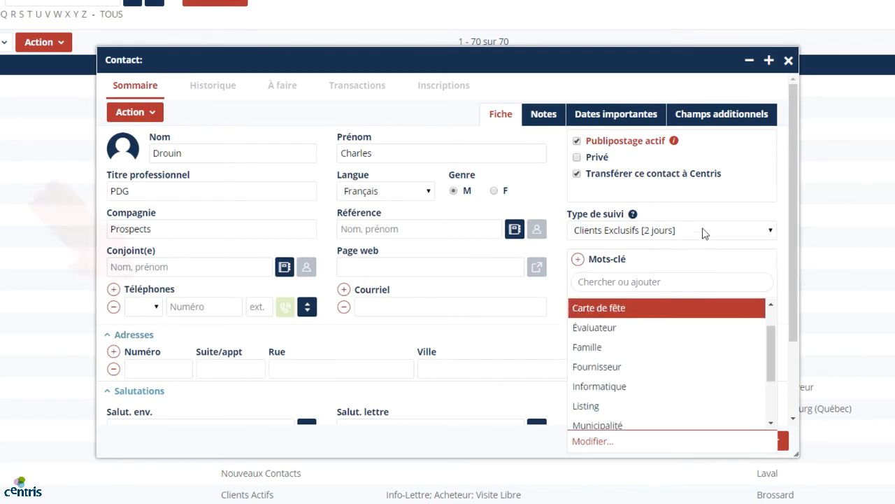
pyautogui.click(774, 210)
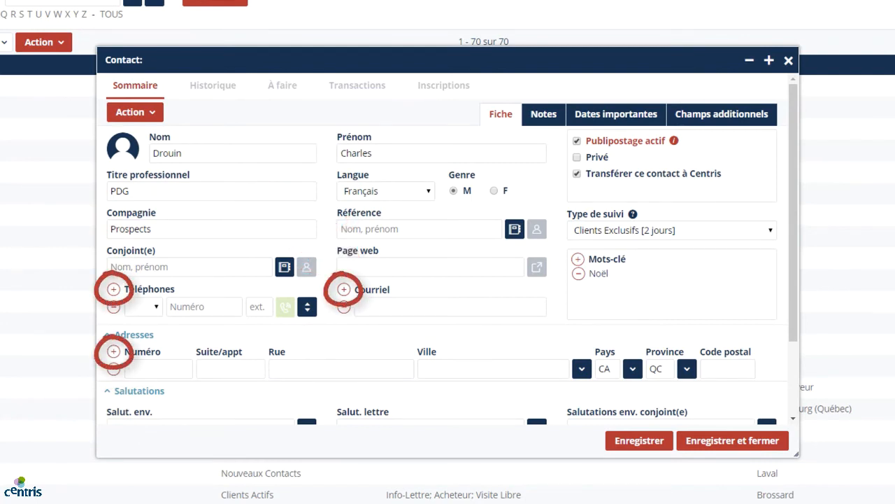
# Add the contact's office phone number
pyautogui.click(147, 307)
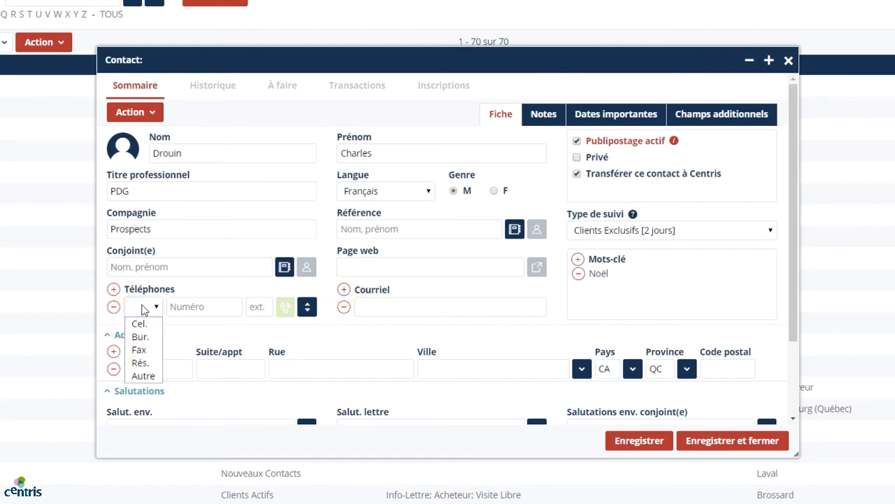
pyautogui.click(141, 336)
pyautogui.click(190, 309)
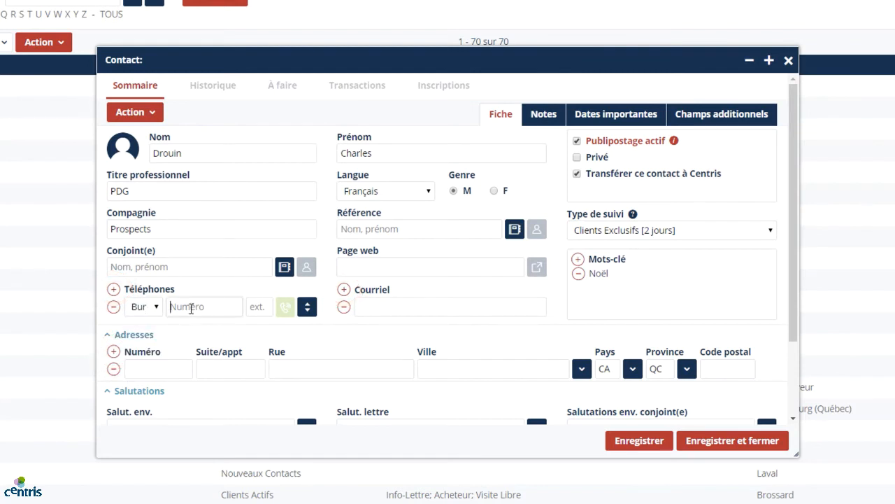
pyautogui.press('Tab')
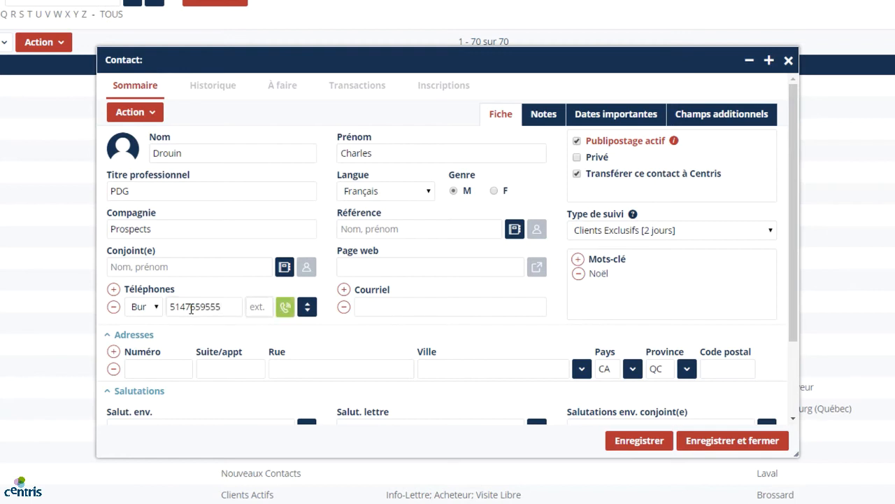
# Fill in the contact's e-mail address in the Courriel field
pyautogui.click(398, 306)
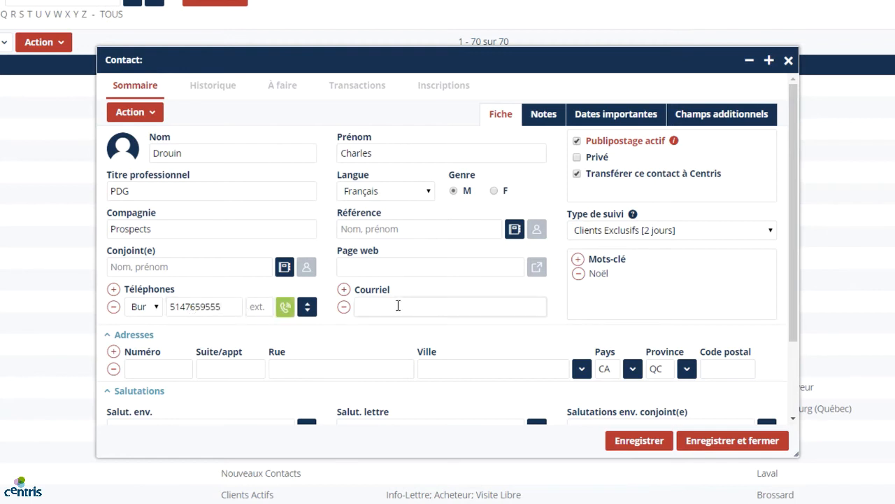
pyautogui.scroll(-1, 557, 274)
pyautogui.scroll(-3, 558, 274)
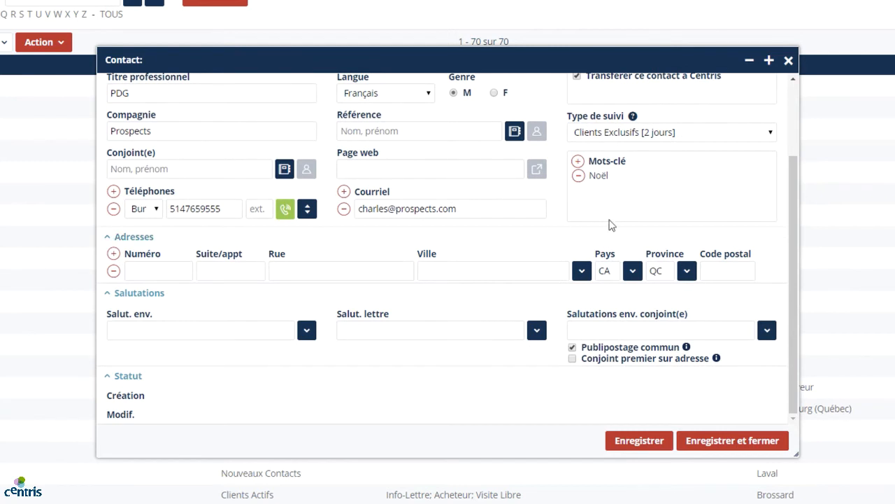
# Choose envelope salutation M and the first-name 'Cher' letter salutation
pyautogui.click(307, 331)
pyautogui.click(184, 354)
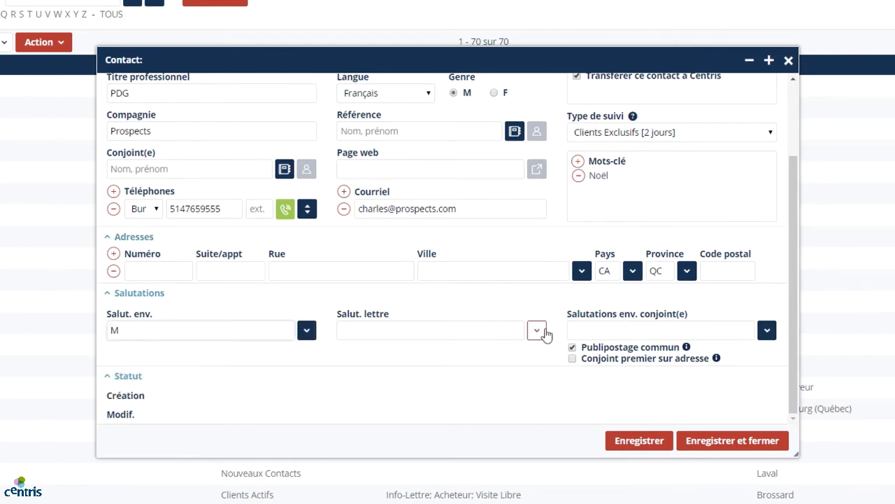
pyautogui.click(537, 331)
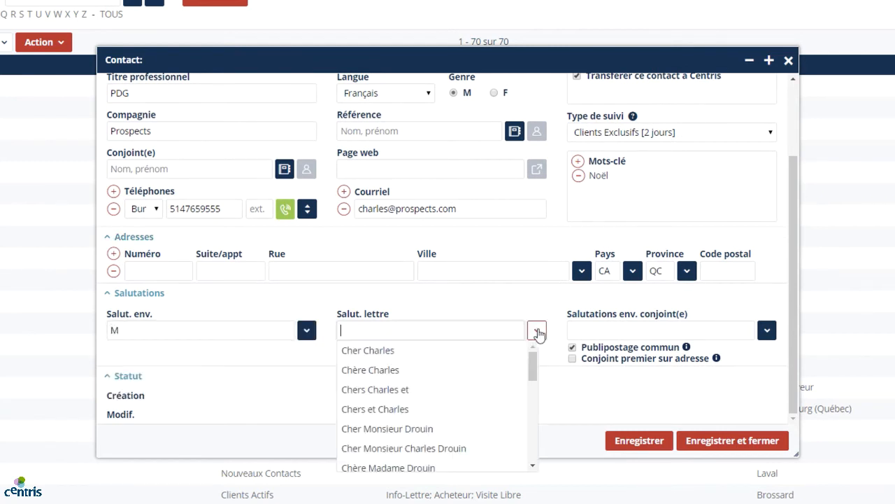
pyautogui.click(450, 358)
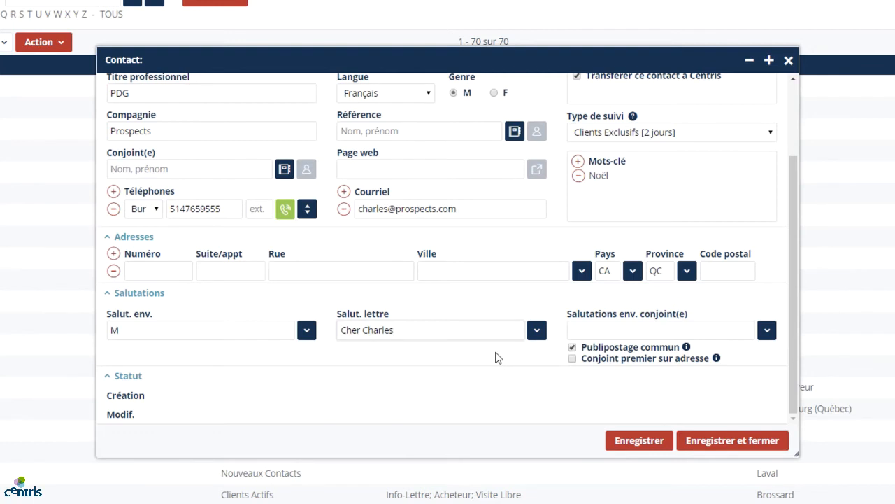
pyautogui.scroll(3, 495, 357)
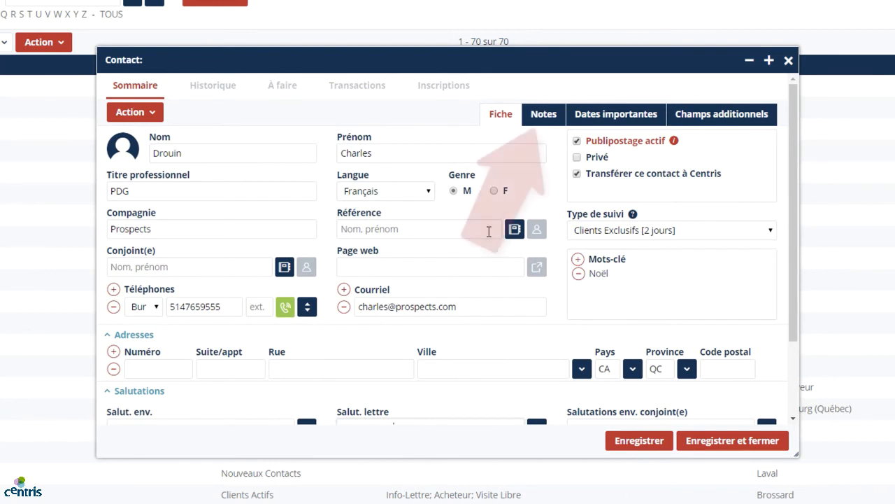
# Add the note 'Travaille la fin de semaine' to the contact
pyautogui.click(547, 119)
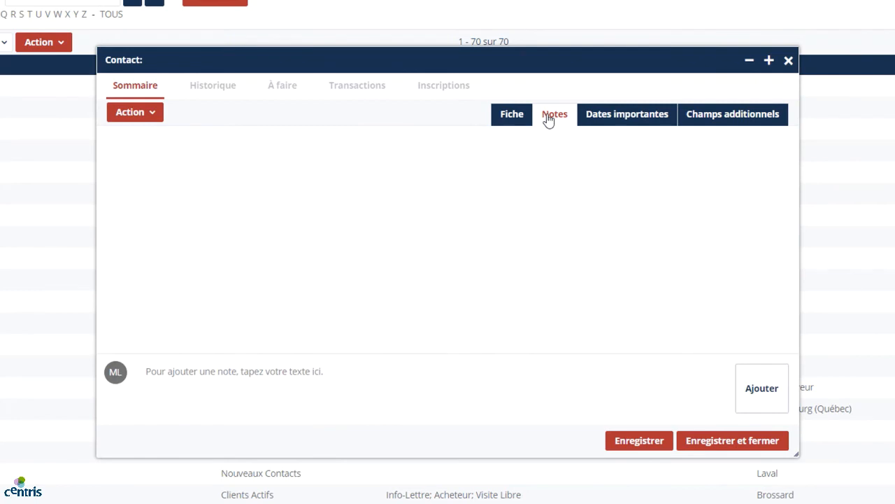
pyautogui.click(320, 369)
pyautogui.write('Travail')
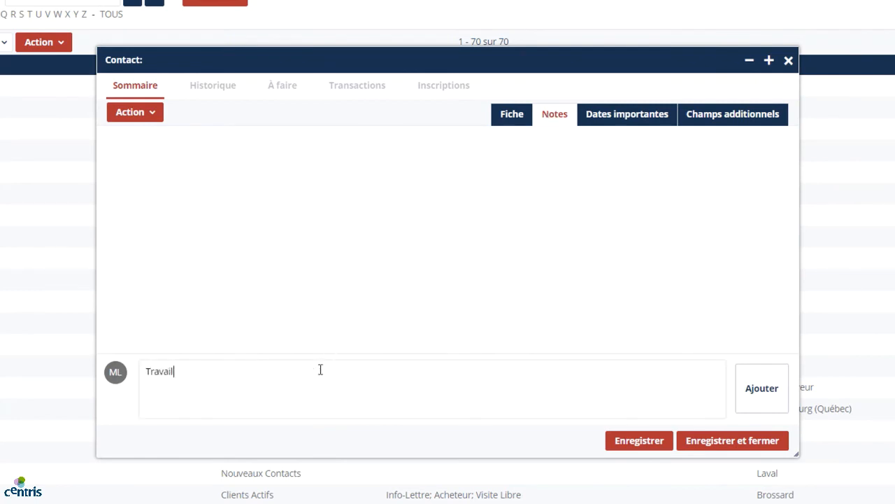
pyautogui.write('le la fin de semaine')
pyautogui.click(763, 381)
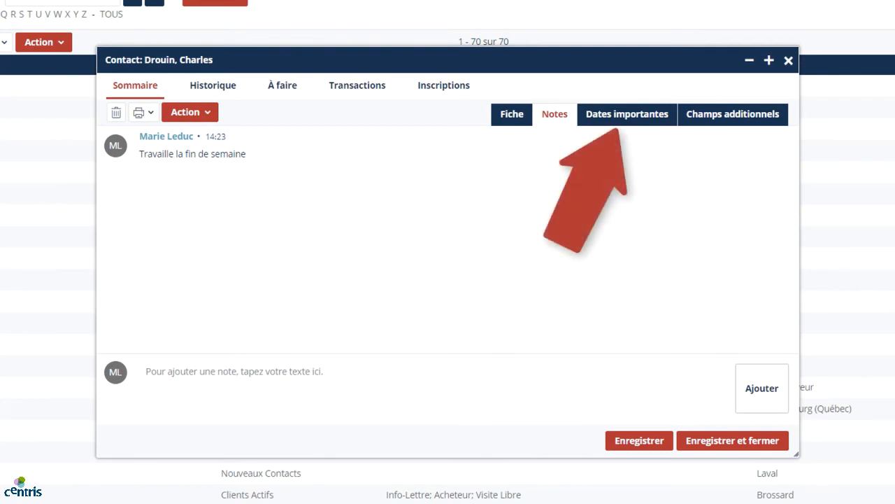
pyautogui.click(639, 118)
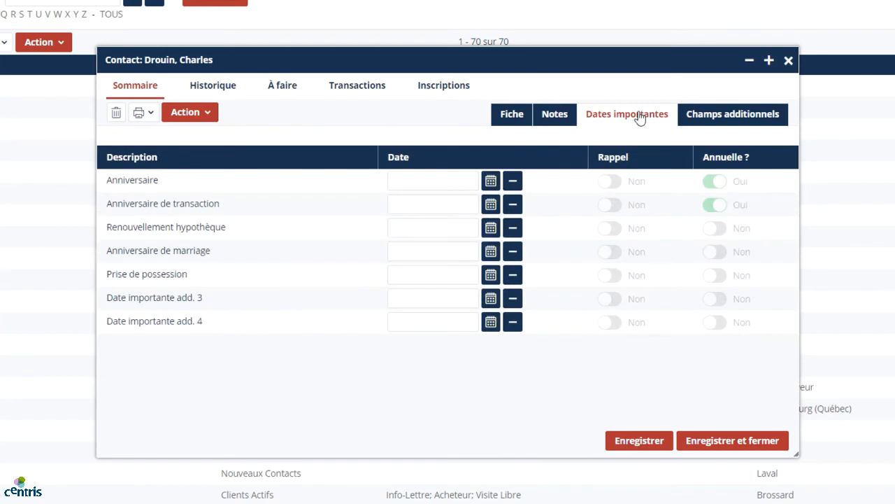
# Set the Anniversaire date to 1 juillet 1986
pyautogui.click(491, 182)
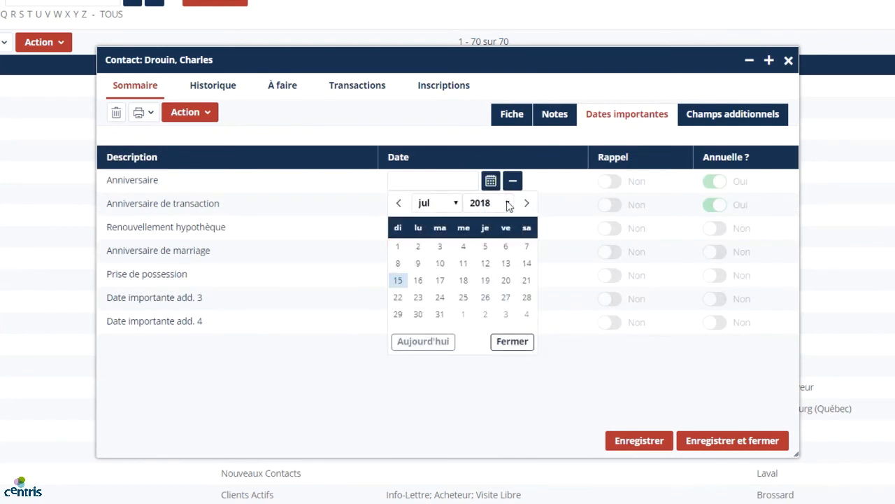
pyautogui.click(509, 203)
pyautogui.scroll(3, 493, 261)
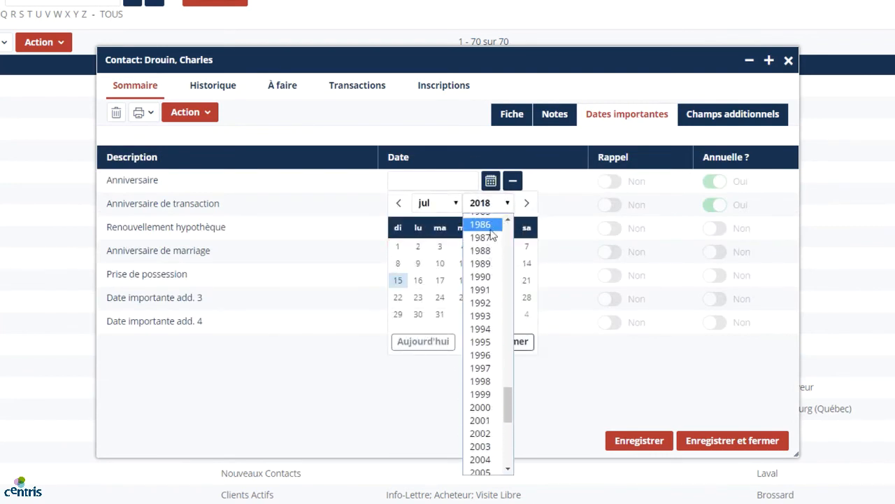
pyautogui.click(491, 231)
pyautogui.click(438, 246)
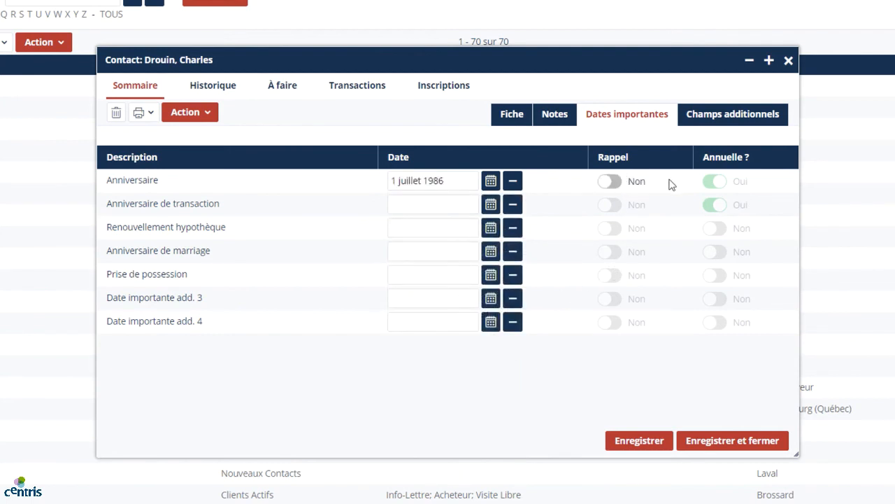
# Turn the birthday reminder to Oui and display the additional fields
pyautogui.click(617, 183)
pyautogui.click(618, 187)
pyautogui.click(617, 184)
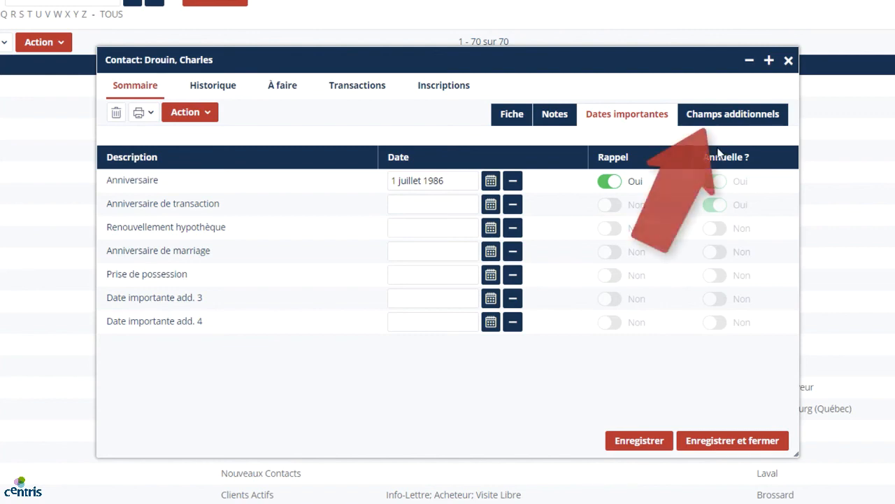
pyautogui.click(767, 120)
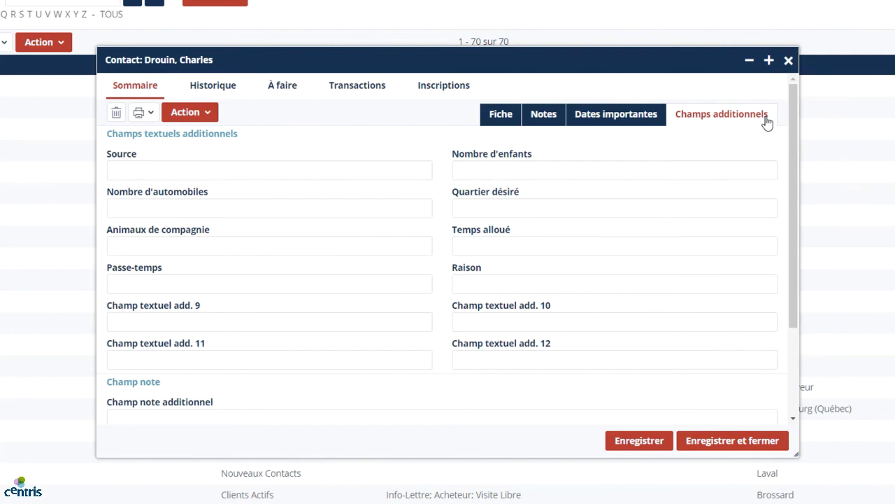
# Enter 2 for Nombre d'automobiles and 1 for Animaux de compagnie
pyautogui.click(326, 208)
pyautogui.write('2')
pyautogui.click(275, 239)
pyautogui.write('1')
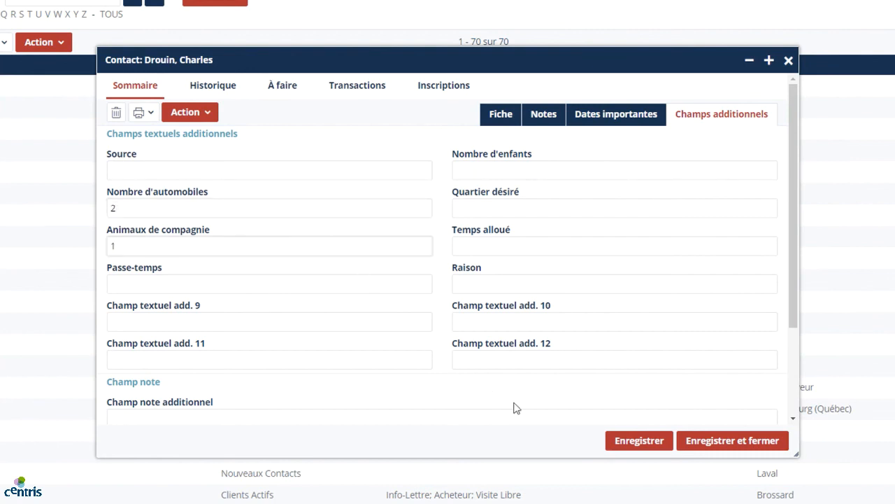
# Save the contact, then save and close its form
pyautogui.click(625, 440)
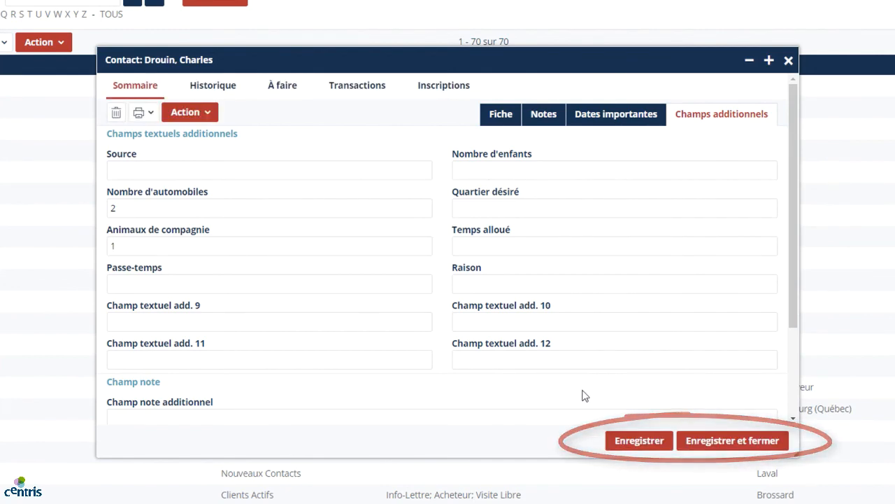
pyautogui.click(492, 119)
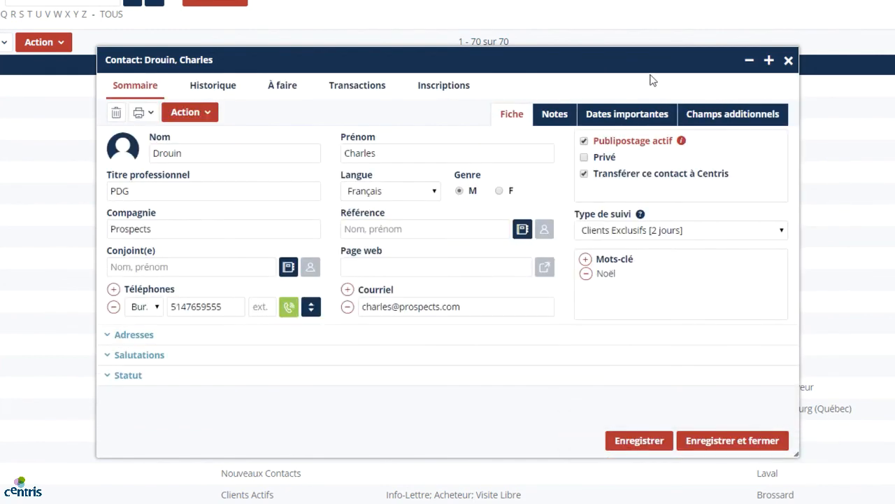
pyautogui.click(732, 440)
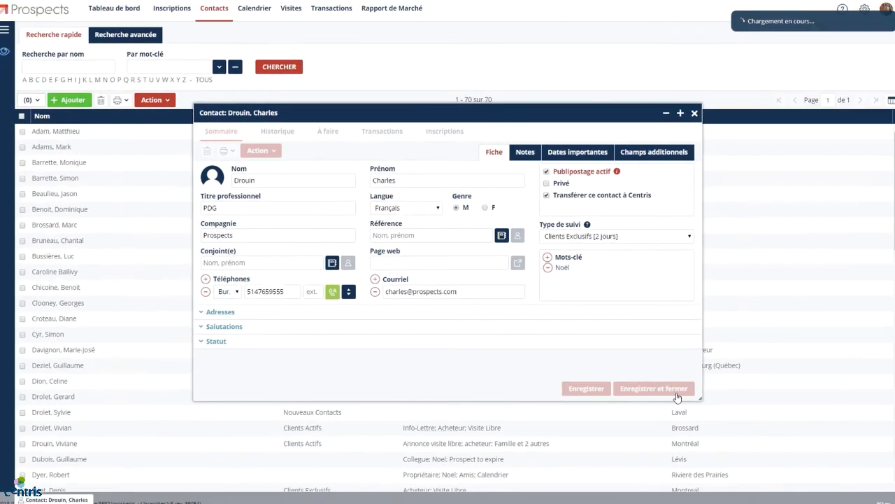